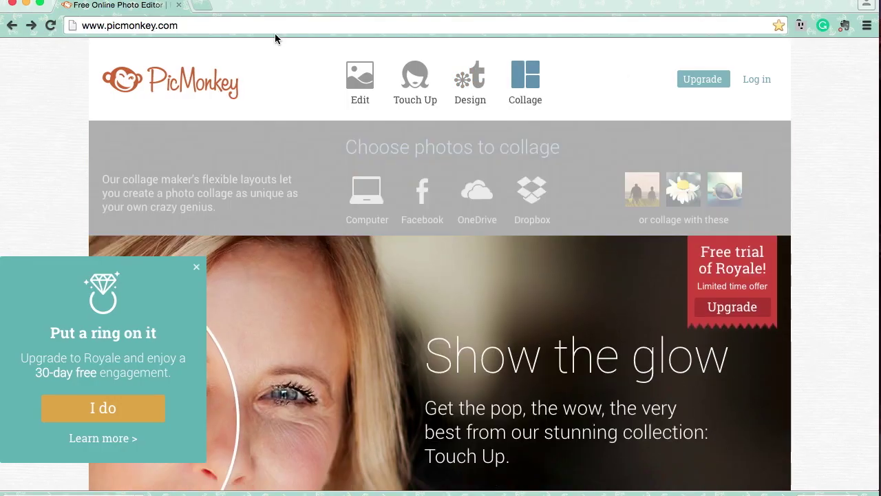
# - Open the man's face screenshot from the Desktop in PicMonkey and preview the Focal Pixelate effect
pyautogui.click(356, 89)
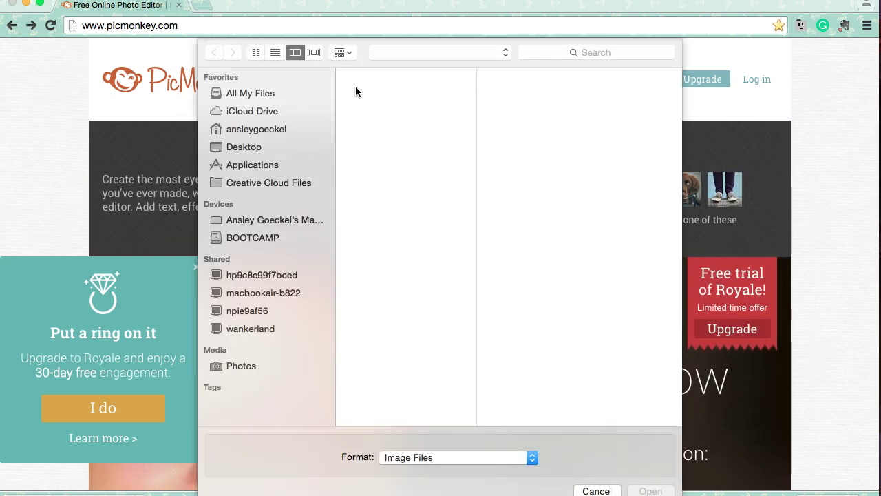
pyautogui.doubleClick(387, 124)
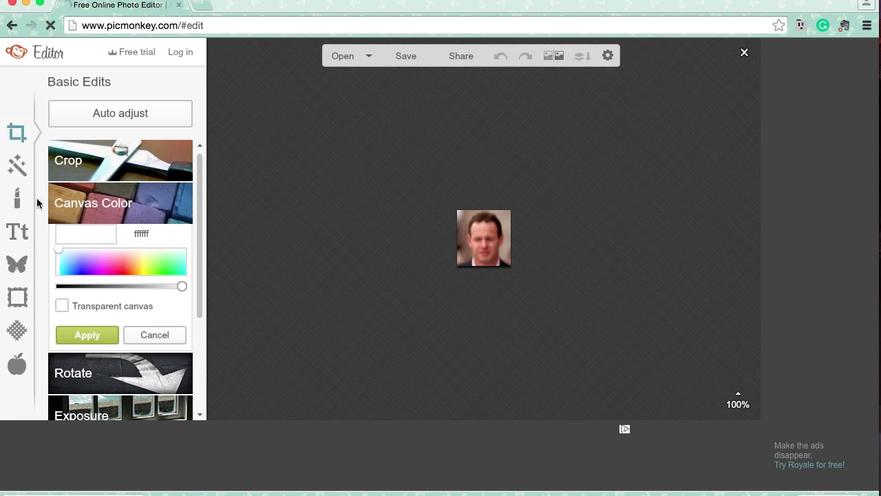
pyautogui.click(12, 169)
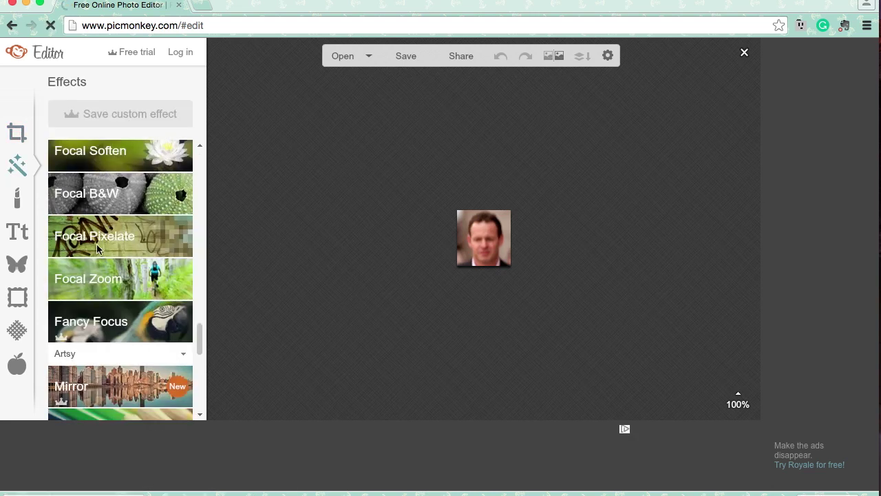
pyautogui.scroll(3, 200, 347)
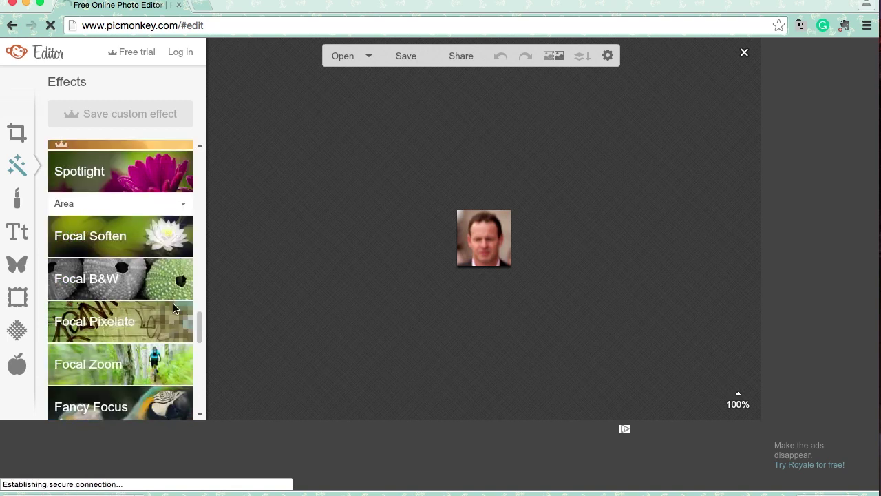
pyautogui.click(143, 322)
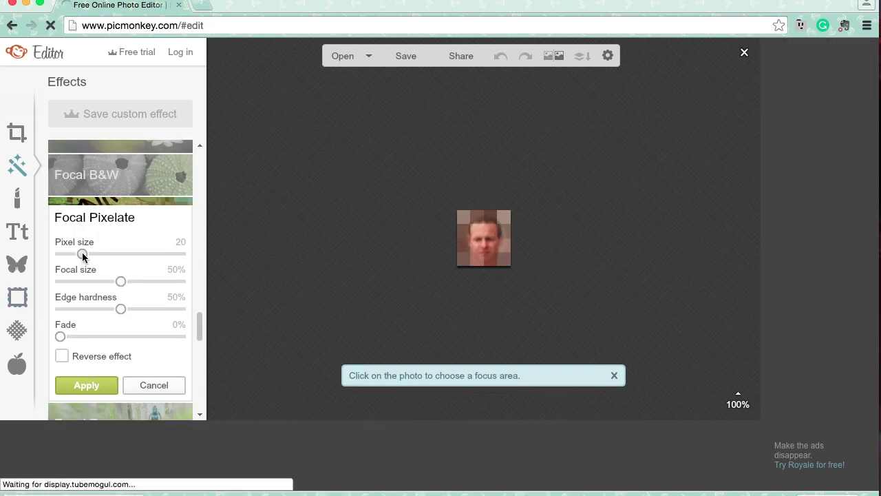
# - Pixelate the whole face at pixel size 10 with 0% focal size and edge hardness, then save
pyautogui.moveTo(82, 252); pyautogui.dragTo(69, 252)
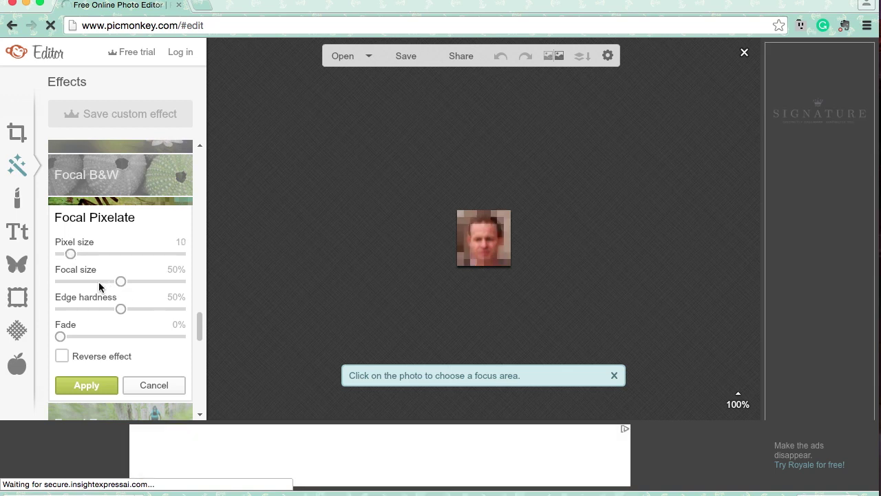
pyautogui.moveTo(98, 282); pyautogui.dragTo(35, 285)
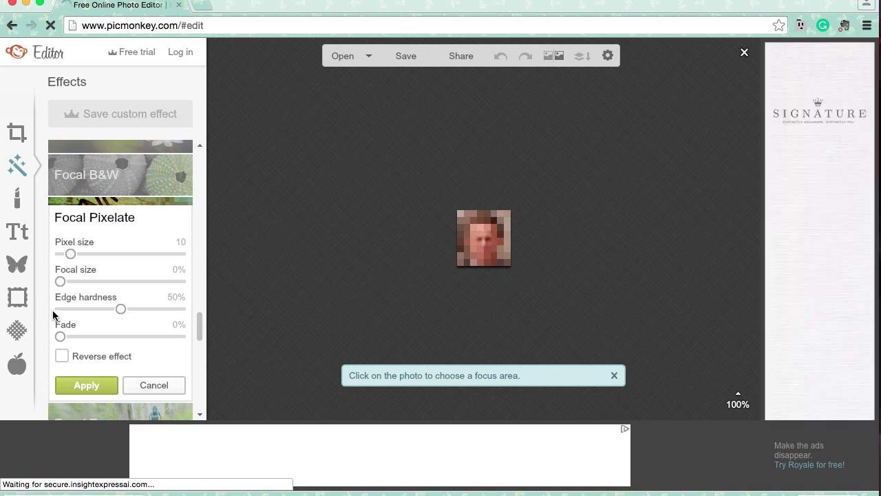
pyautogui.moveTo(120, 309); pyautogui.dragTo(48, 311)
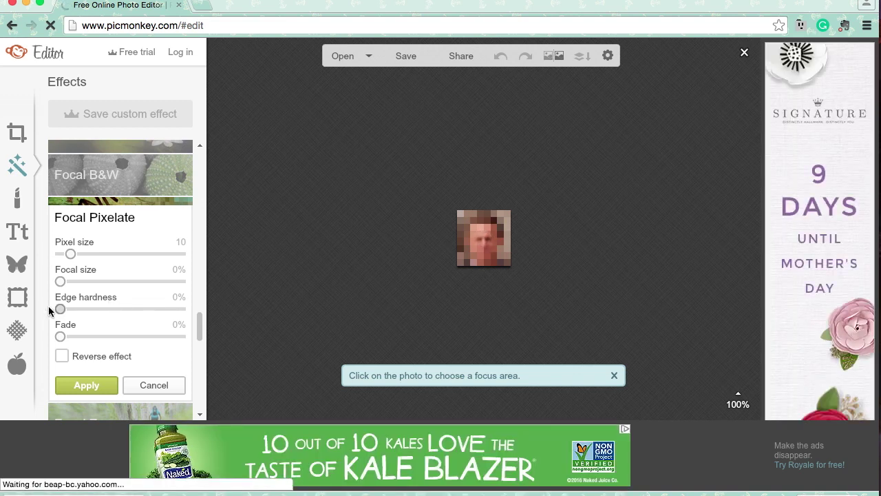
pyautogui.click(510, 214)
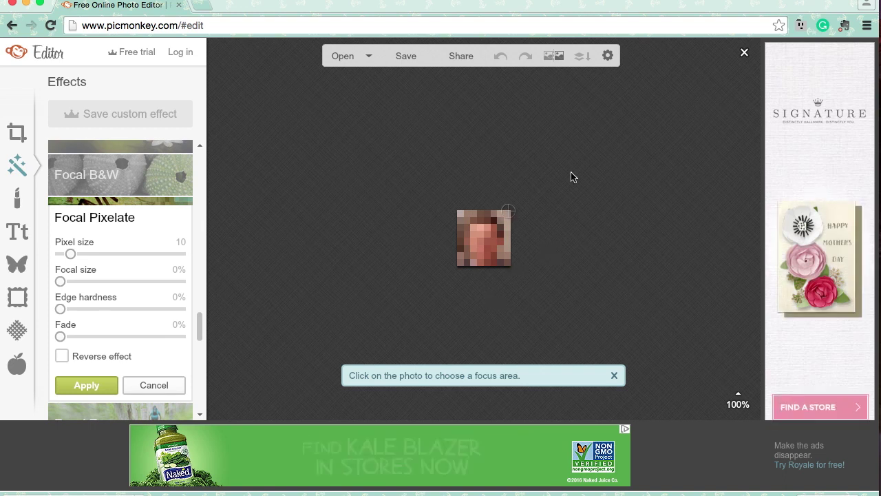
pyautogui.click(87, 386)
pyautogui.click(408, 60)
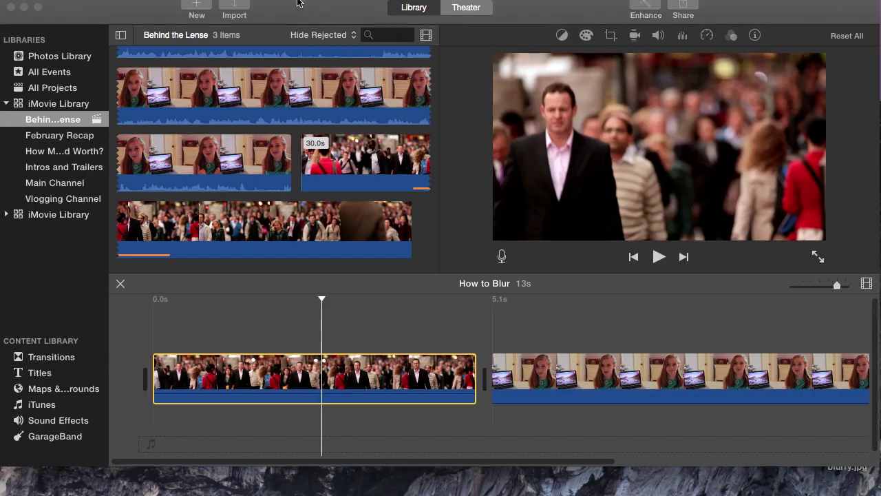
# - Import the pixelated face screenshot from the Desktop into 'Behind the Lense' and select it
pyautogui.click(235, 8)
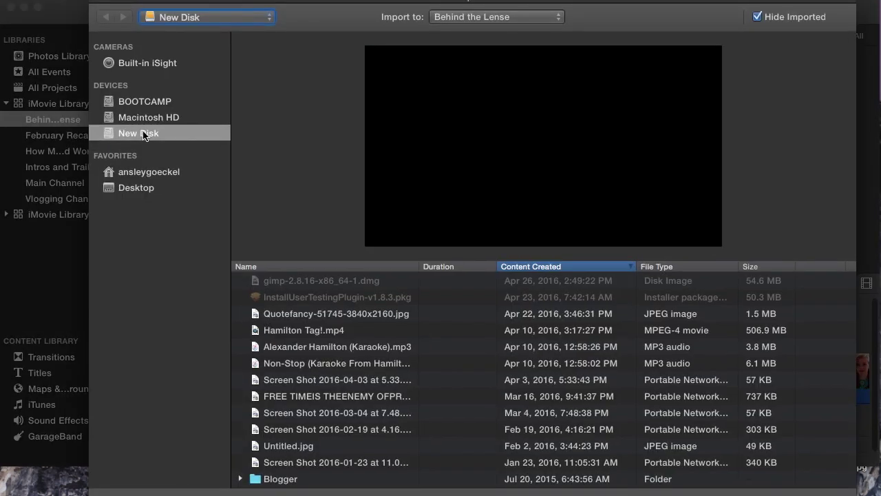
pyautogui.click(136, 188)
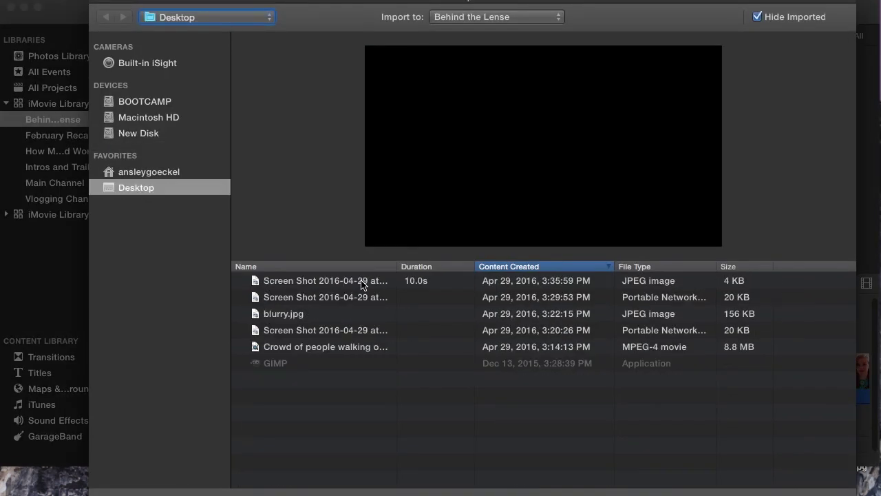
pyautogui.click(366, 281)
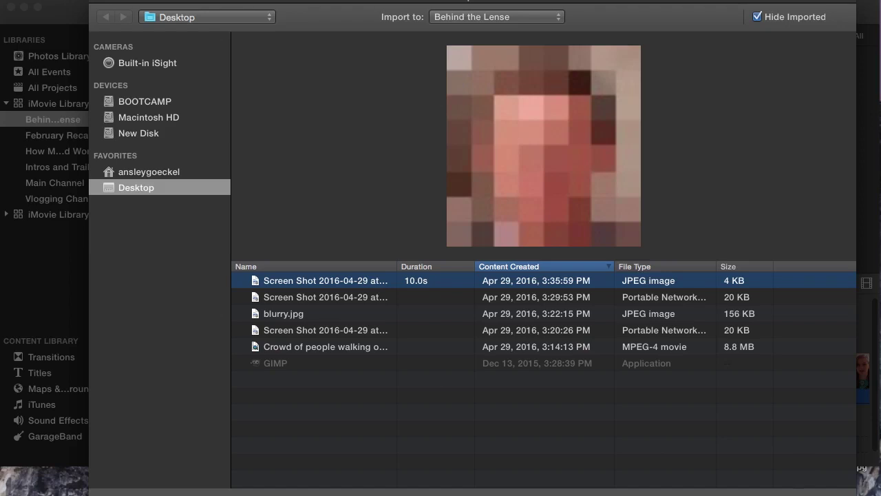
pyautogui.press('Return')
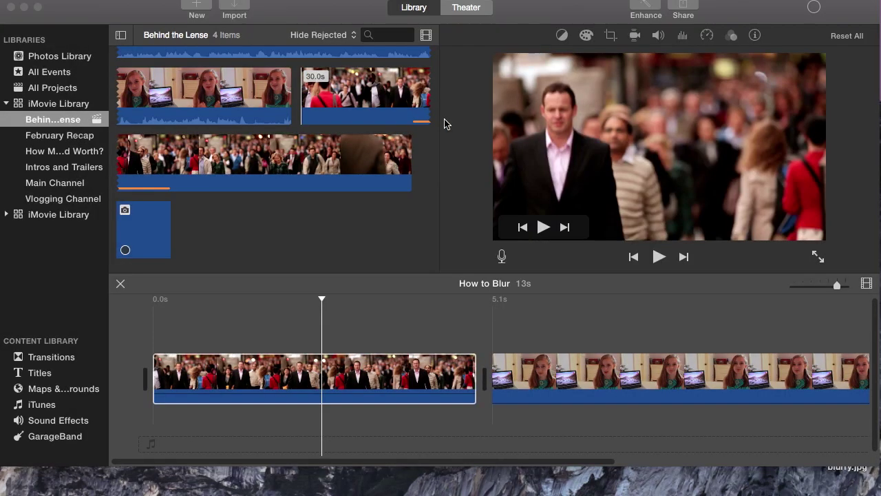
pyautogui.click(140, 216)
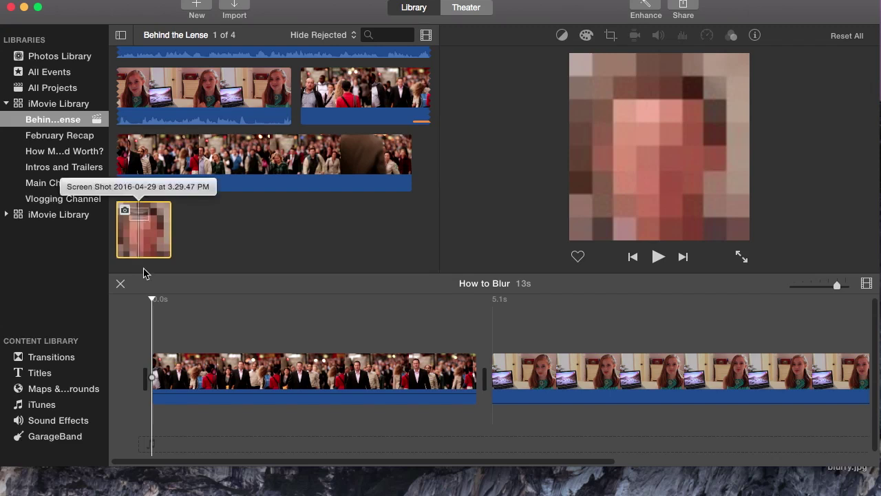
# - Place the pixelated image above the crowd clip and set its crop to Fit
pyautogui.moveTo(139, 216); pyautogui.dragTo(154, 332)
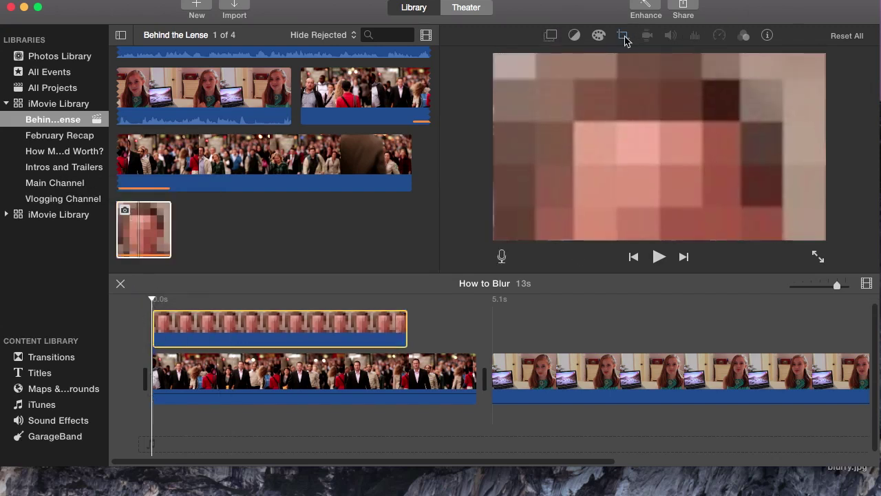
pyautogui.click(623, 36)
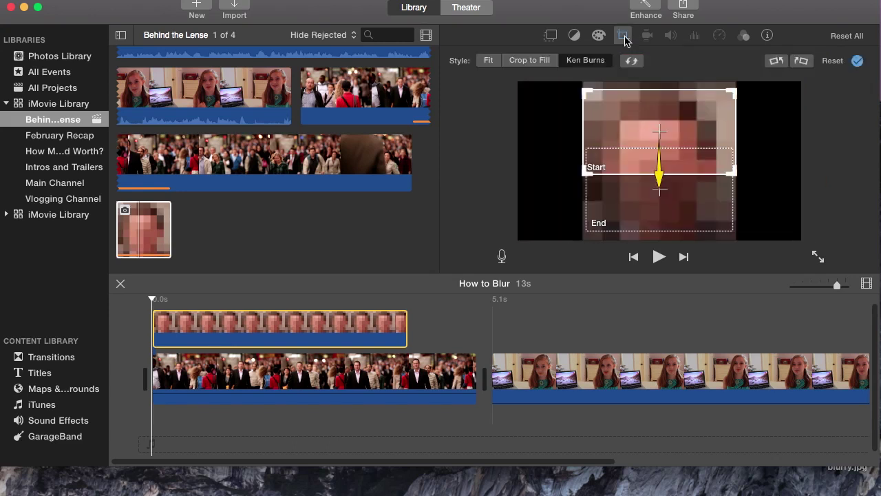
pyautogui.click(492, 63)
# - Make the overlay Picture in Picture with a 0-second dissolve
pyautogui.click(555, 37)
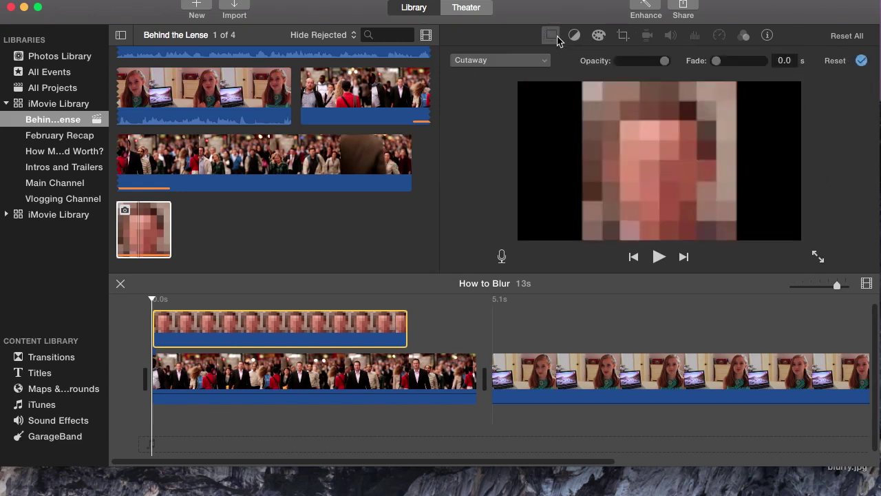
pyautogui.click(527, 61)
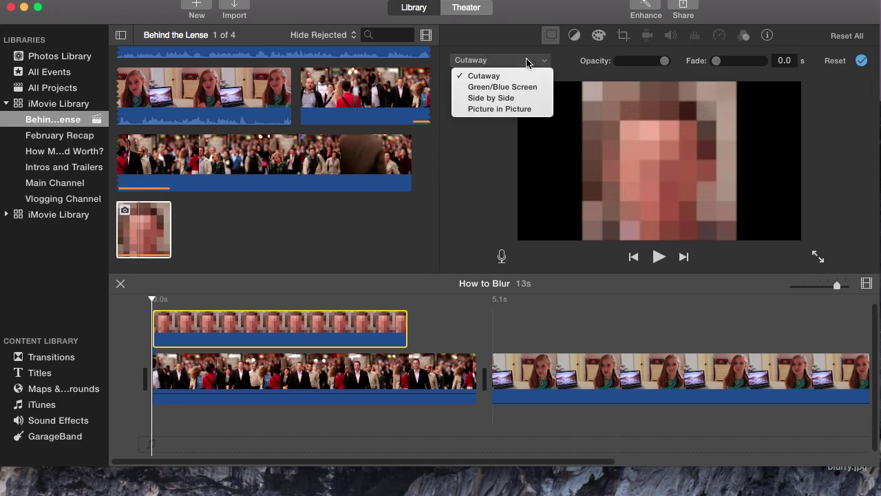
pyautogui.click(525, 109)
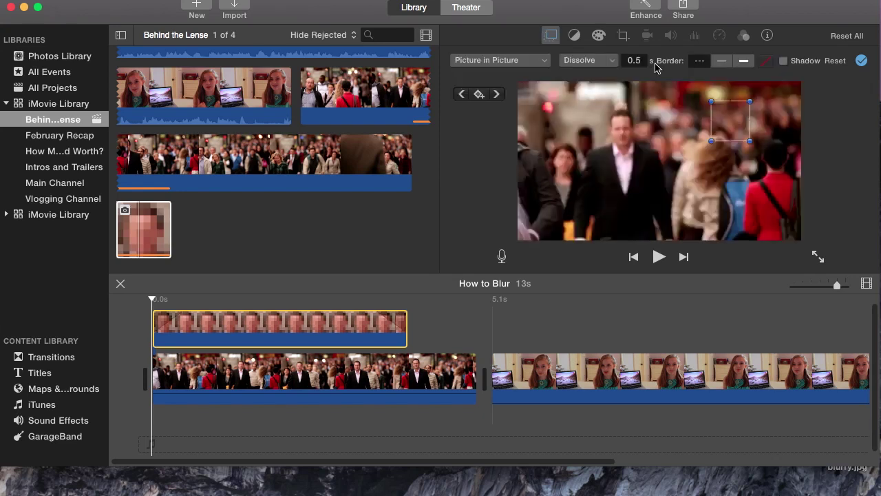
pyautogui.click(640, 61)
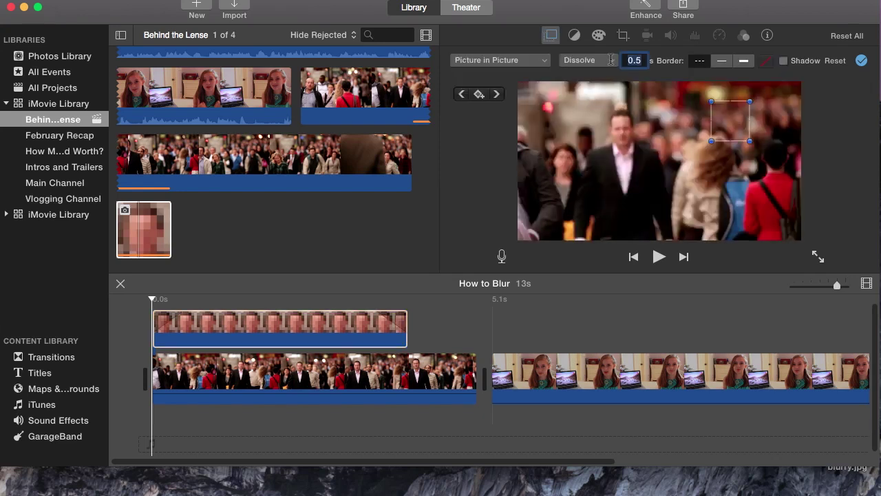
pyautogui.write('0')
# - At the overlay's first frame, drag the pixelated box onto the suited man's face
pyautogui.click(142, 321)
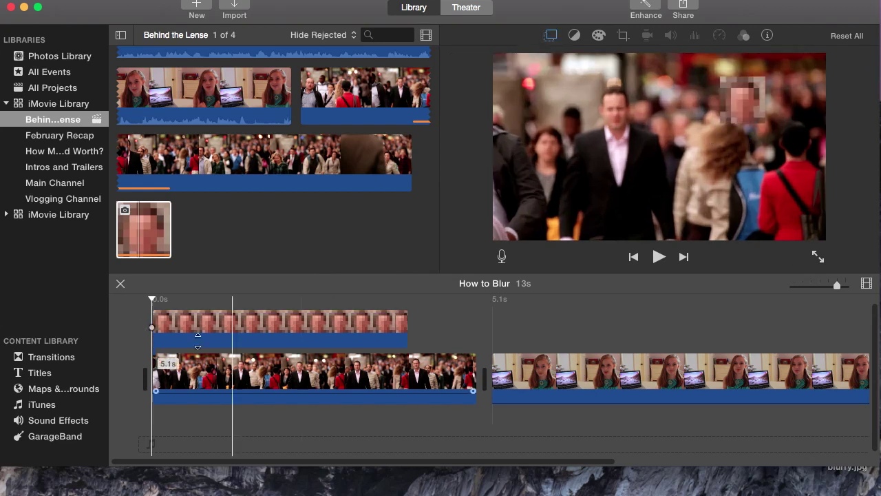
pyautogui.click(194, 325)
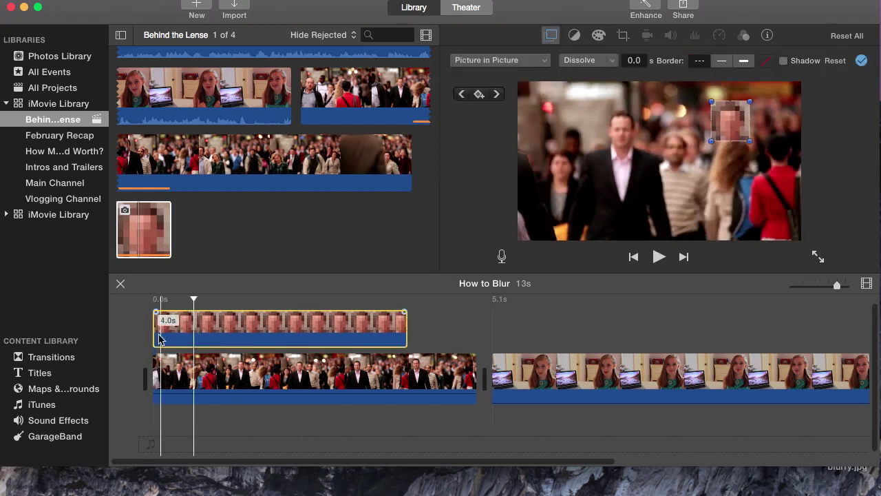
pyautogui.click(151, 334)
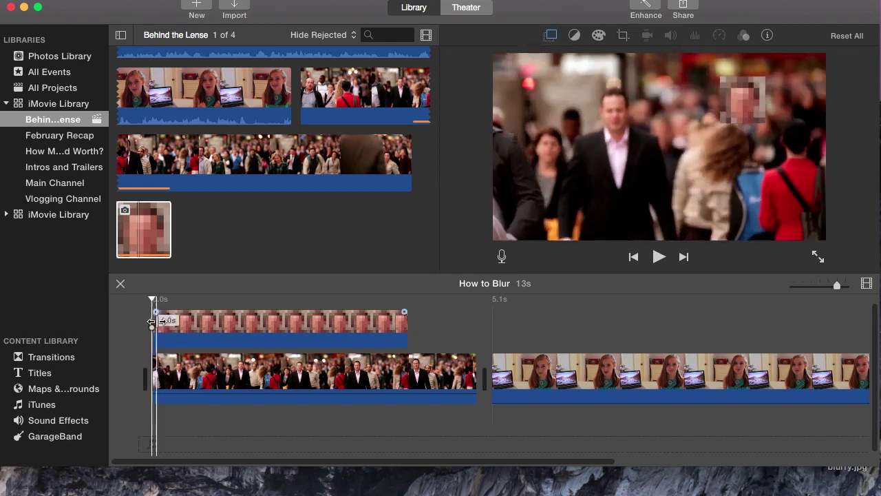
pyautogui.click(166, 327)
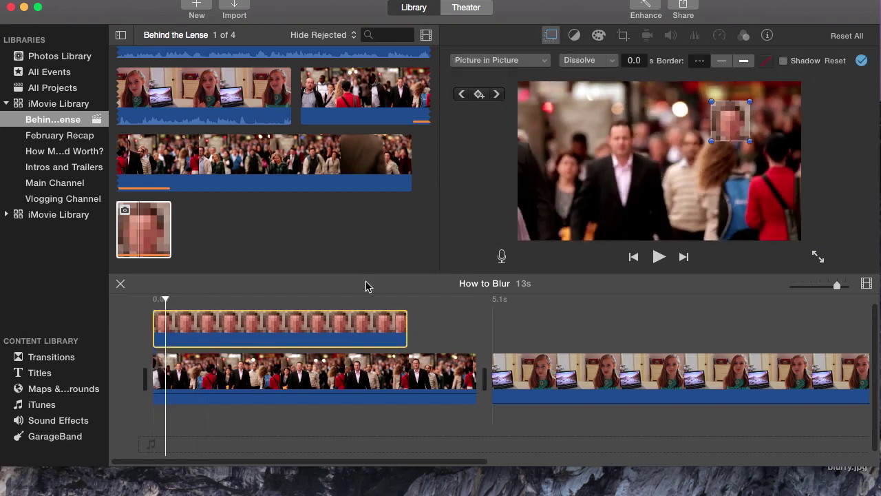
pyautogui.moveTo(167, 300); pyautogui.dragTo(148, 300)
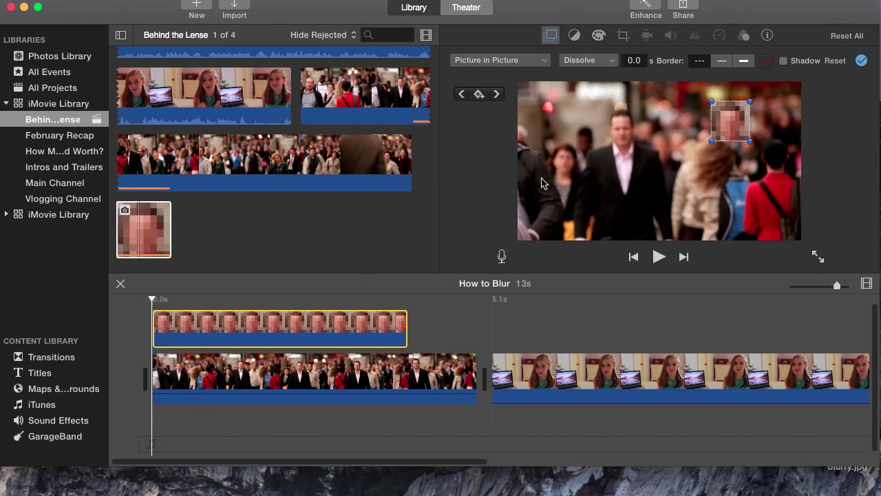
pyautogui.moveTo(734, 135); pyautogui.dragTo(623, 139)
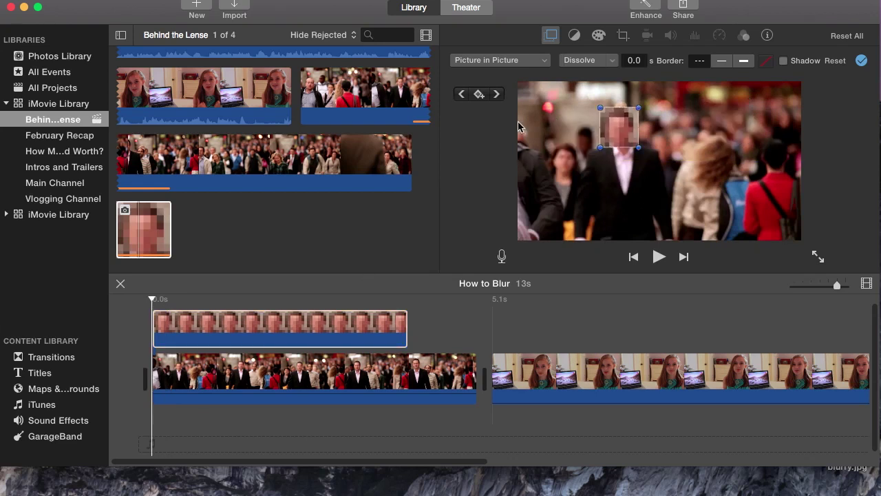
# - Add a position keyframe and realign the pixelated box over the face across several frame steps
pyautogui.click(485, 94)
pyautogui.press('Right')
pyautogui.press('Right')
pyautogui.press('Right')
pyautogui.press('Right')
pyautogui.press('Right')
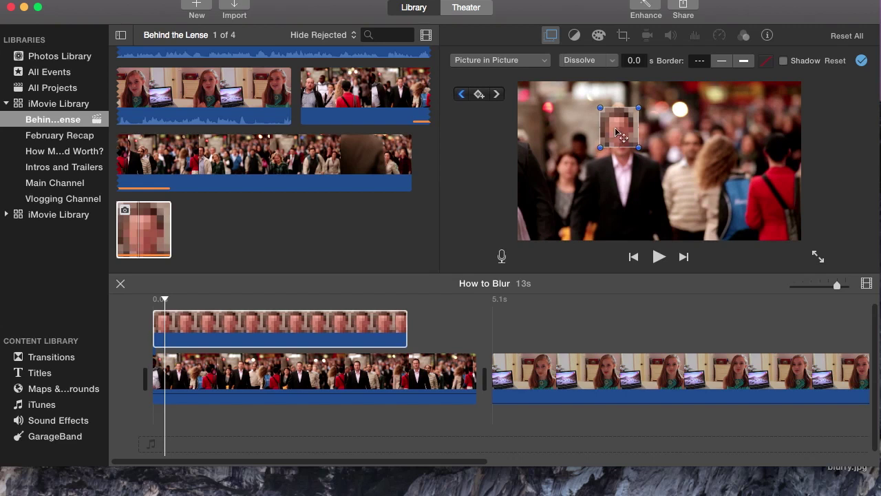
pyautogui.moveTo(616, 133); pyautogui.dragTo(619, 145)
pyautogui.press('Right')
pyautogui.press('Right')
pyautogui.press('Right')
pyautogui.press('Right')
pyautogui.press('Right')
pyautogui.press('Right')
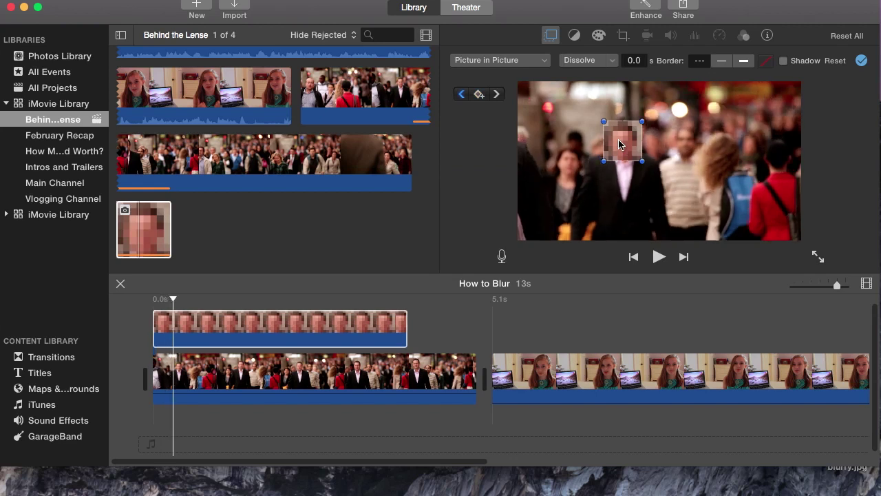
pyautogui.moveTo(620, 145); pyautogui.dragTo(621, 135)
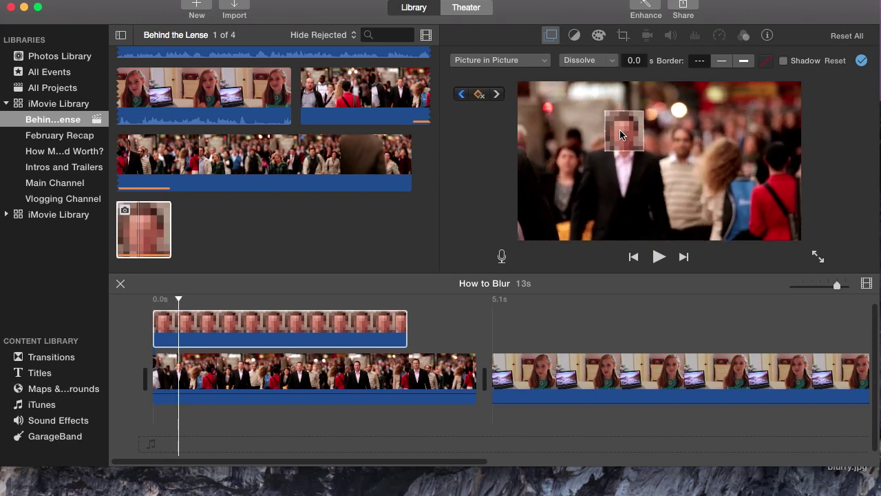
pyautogui.press('Right')
pyautogui.press('Right')
pyautogui.press('Right')
# - Advance to the overlay's end, shifting the pixelated box left to stay on the face
pyautogui.press('Right')
pyautogui.press('Right')
pyautogui.press('Right')
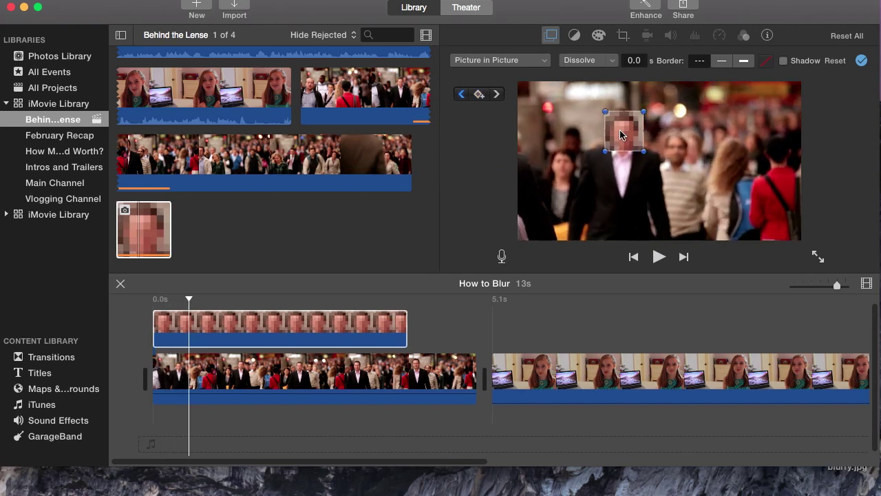
pyautogui.moveTo(621, 134); pyautogui.dragTo(621, 139)
pyautogui.press('Right')
pyautogui.press('Right')
pyautogui.press('Right')
pyautogui.press('Right')
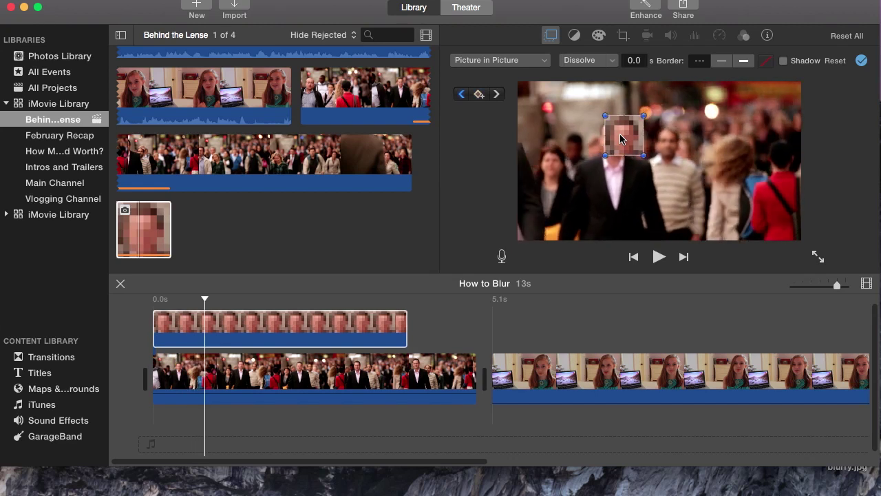
pyautogui.press('Right')
pyautogui.press('Right')
pyautogui.press('Right')
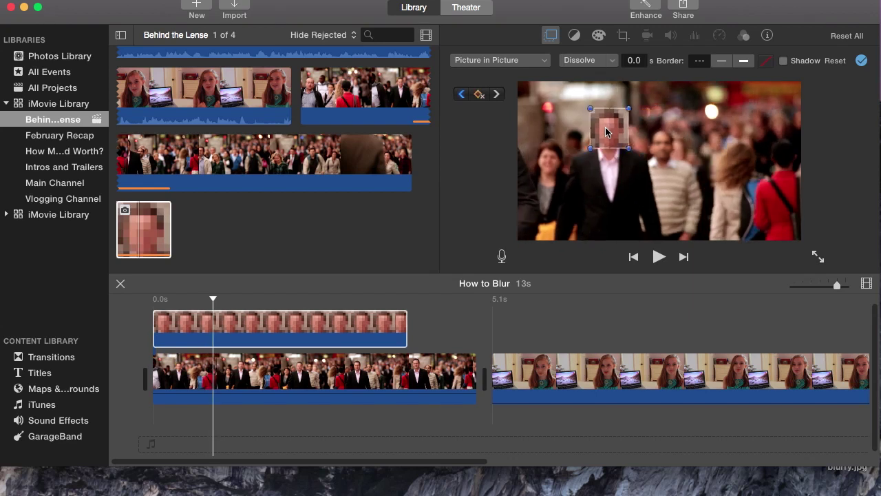
pyautogui.press('Right')
pyautogui.press('Right')
pyautogui.press('Right')
pyautogui.press('Right')
pyautogui.press('Right')
pyautogui.press('Right')
pyautogui.press('Right')
pyautogui.press('Right')
pyautogui.press('Right')
pyautogui.press('Right')
pyautogui.press('Right')
pyautogui.press('Right')
pyautogui.press('Down')
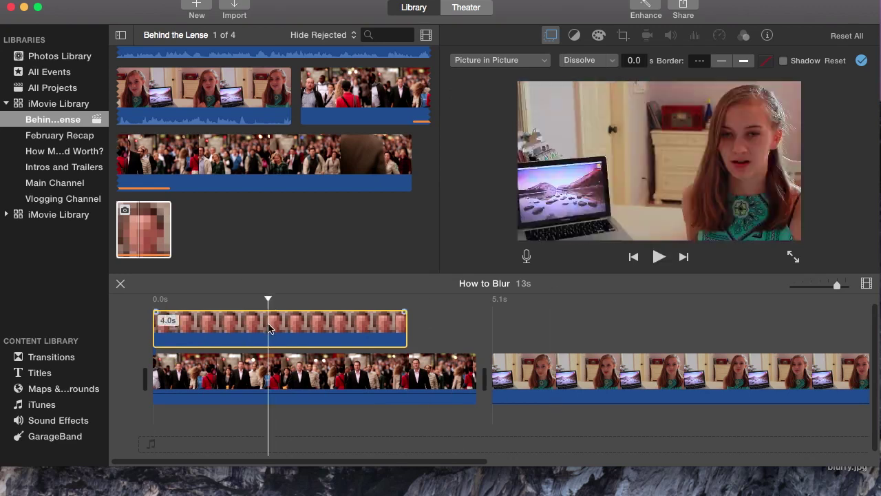
pyautogui.press('space')
pyautogui.press('Right')
pyautogui.press('Right')
pyautogui.press('Right')
pyautogui.press('Right')
pyautogui.press('Right')
pyautogui.press('Right')
pyautogui.press('Right')
pyautogui.press('Right')
pyautogui.press('Right')
pyautogui.press('Right')
pyautogui.press('Right')
pyautogui.press('Right')
pyautogui.press('Right')
pyautogui.press('Right')
pyautogui.press('Right')
pyautogui.press('Right')
pyautogui.press('Right')
pyautogui.press('Right')
pyautogui.press('Right')
pyautogui.press('Right')
pyautogui.moveTo(603, 131); pyautogui.dragTo(560, 133)
pyautogui.press('Right')
pyautogui.press('Right')
pyautogui.press('Right')
pyautogui.press('Right')
pyautogui.press('Right')
pyautogui.press('Right')
pyautogui.press('Right')
pyautogui.press('Right')
pyautogui.press('Right')
pyautogui.press('Right')
pyautogui.press('Right')
pyautogui.press('Right')
pyautogui.press('Right')
pyautogui.press('Right')
pyautogui.press('Right')
pyautogui.press('Right')
pyautogui.press('Right')
pyautogui.press('Right')
pyautogui.press('Right')
pyautogui.press('Right')
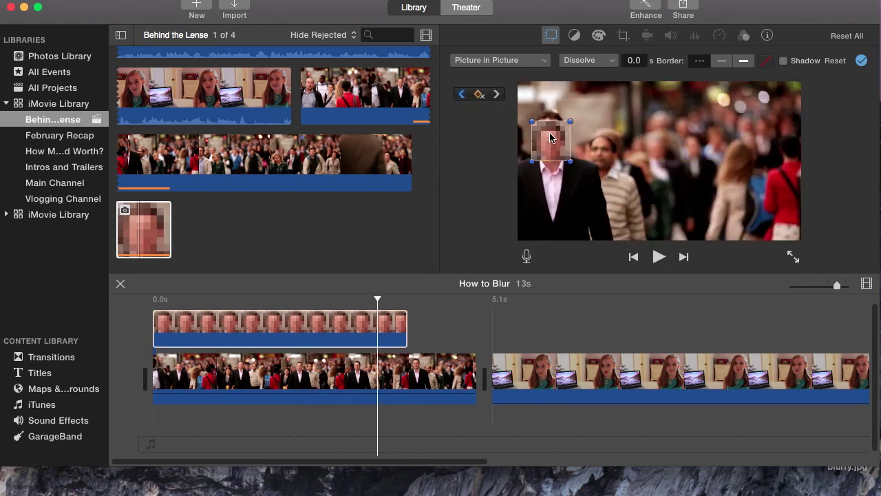
pyautogui.press('Left')
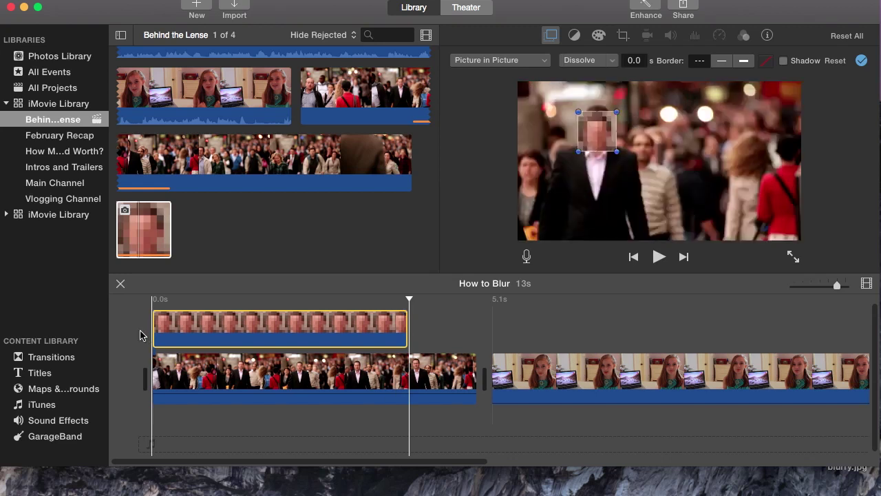
# - Play the project from the start to review the face blur, then jump to the girl clip
pyautogui.press('\\')
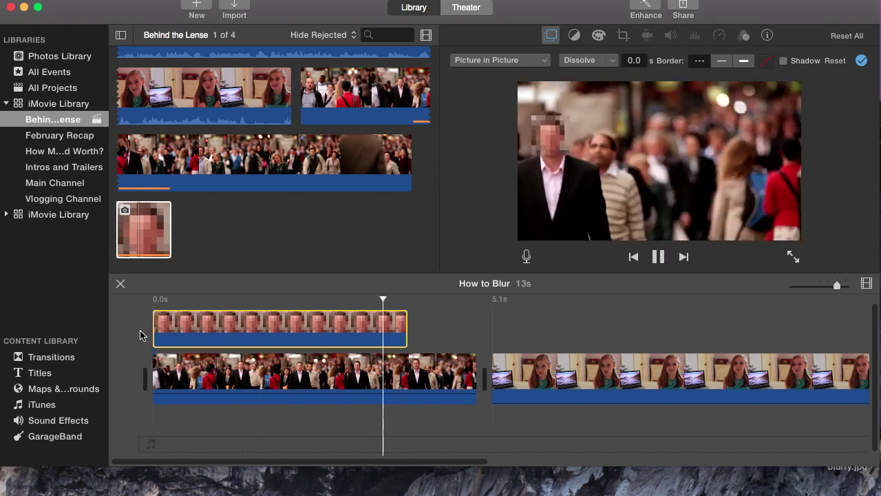
pyautogui.press('space')
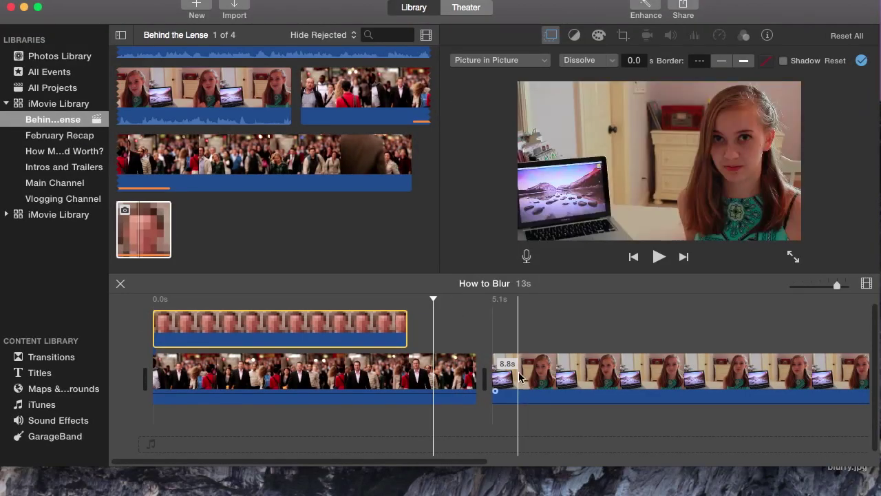
pyautogui.click(518, 376)
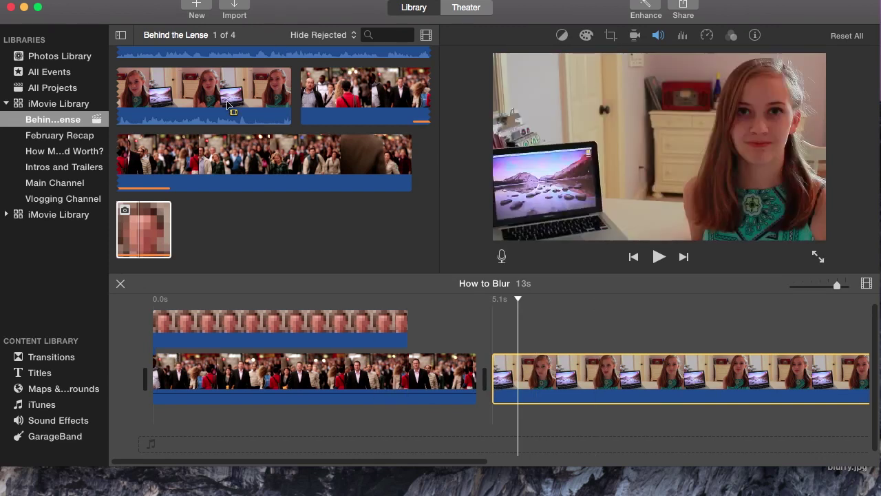
# - Drop a 4.0-second Pull Focus title onto the girl clip's start and play its blur-to-focus
pyautogui.click(45, 376)
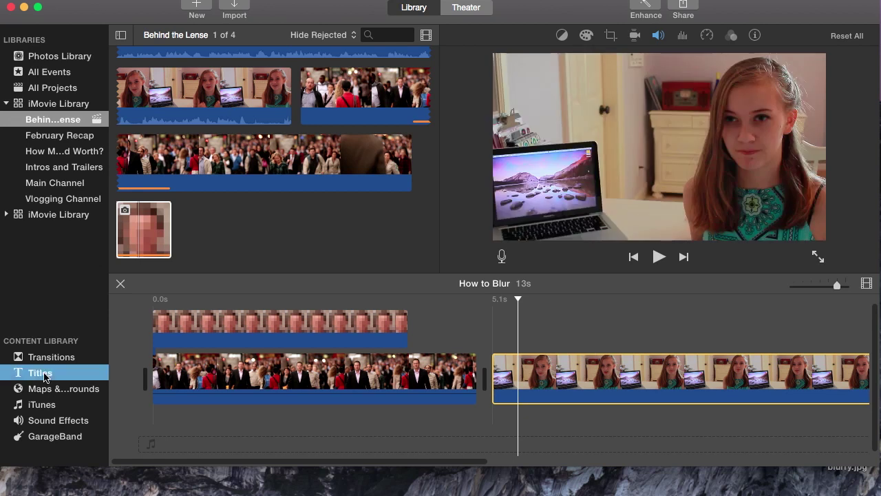
pyautogui.click(44, 376)
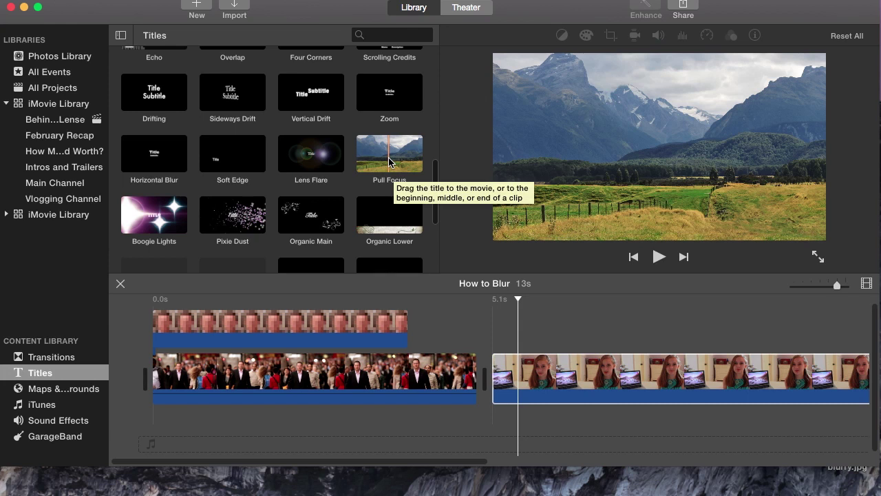
pyautogui.click(389, 160)
pyautogui.moveTo(389, 161); pyautogui.dragTo(498, 331)
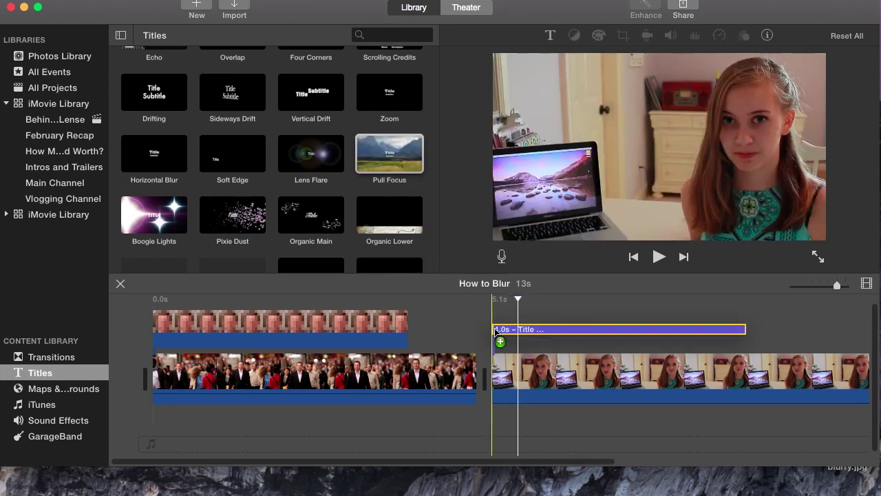
pyautogui.click(471, 329)
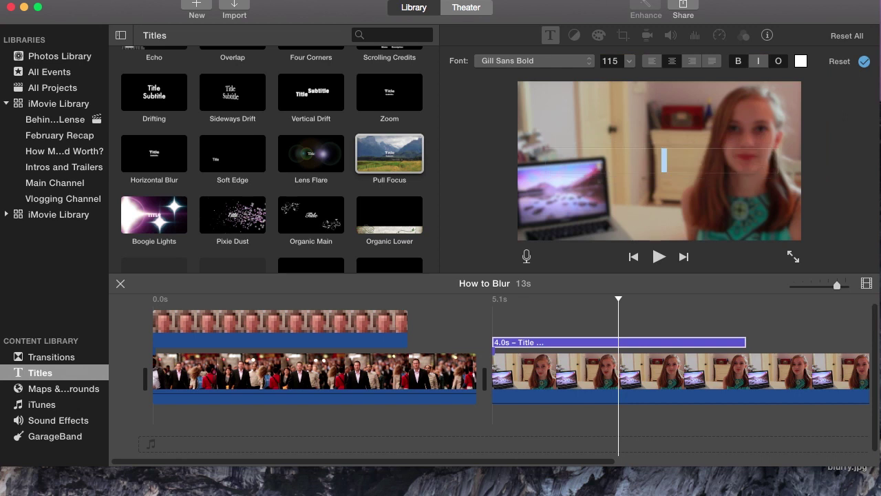
pyautogui.press('space')
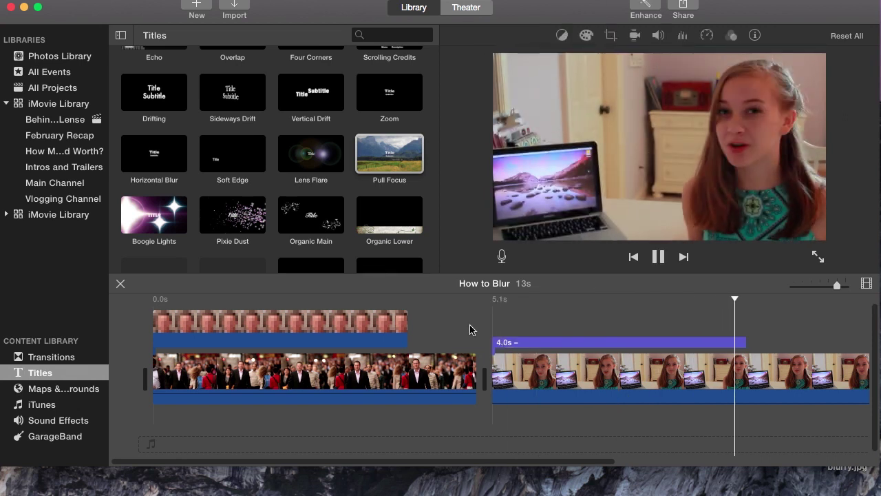
# - Stretch the Pull Focus title at both ends to 5.1 seconds and play it back
pyautogui.press('space')
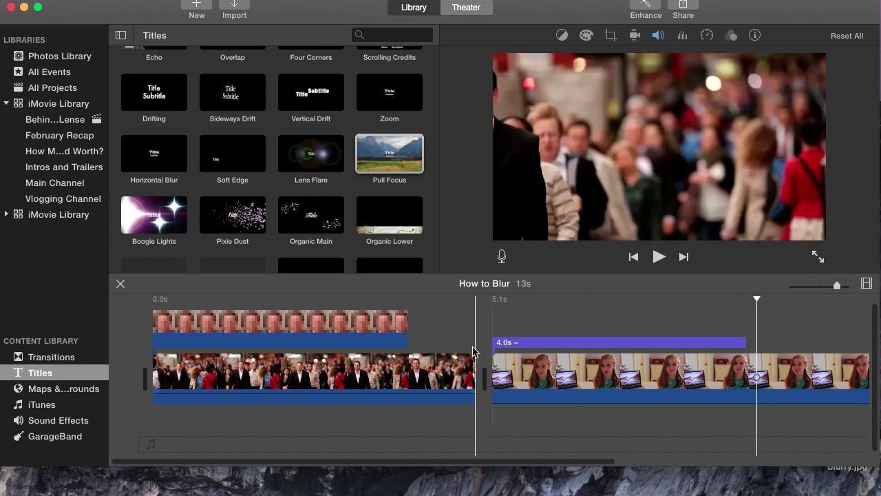
pyautogui.click(493, 342)
pyautogui.moveTo(473, 343); pyautogui.dragTo(466, 342)
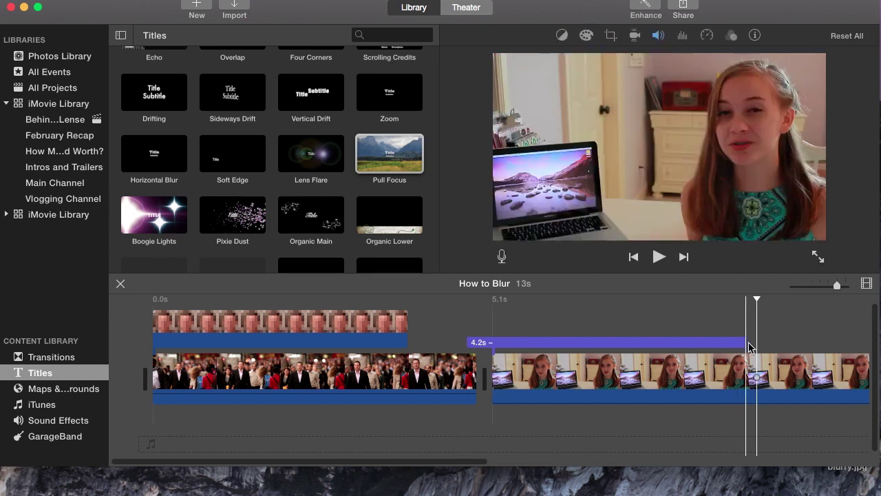
pyautogui.moveTo(746, 342); pyautogui.dragTo(806, 340)
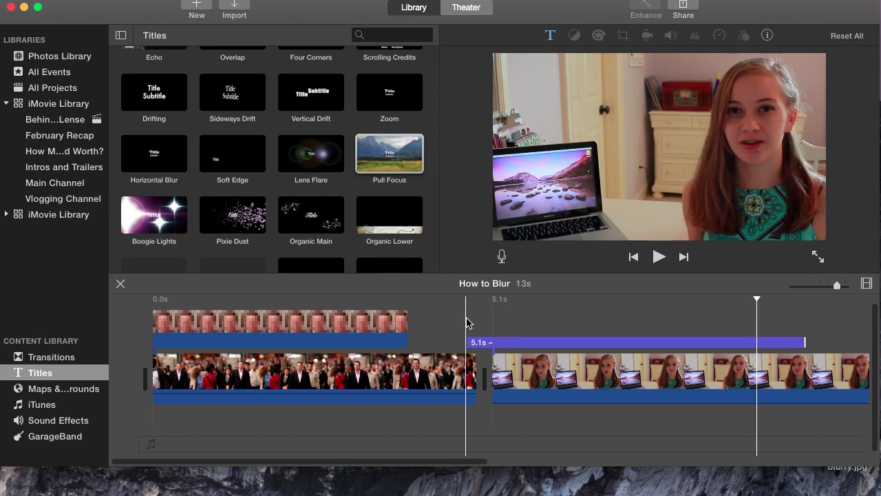
pyautogui.press('space')
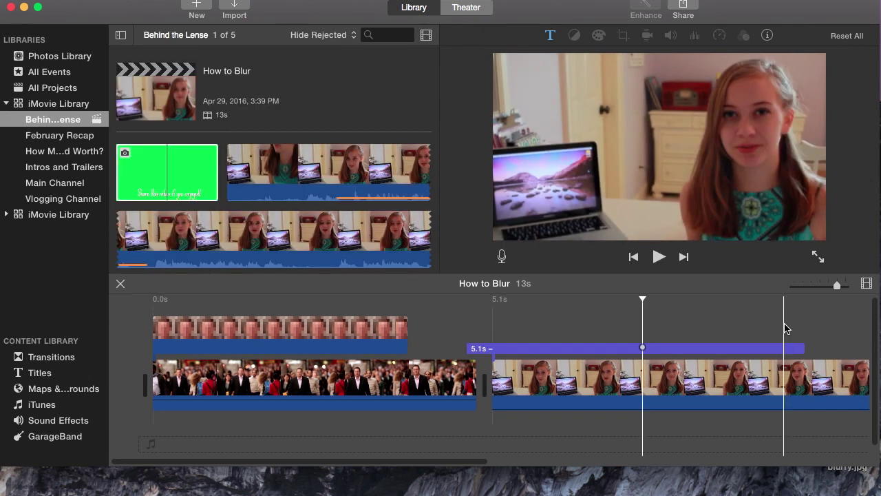
# - Drag the green 'Share this video if you enjoyed!' clip above the girl clip and select it
pyautogui.click(163, 178)
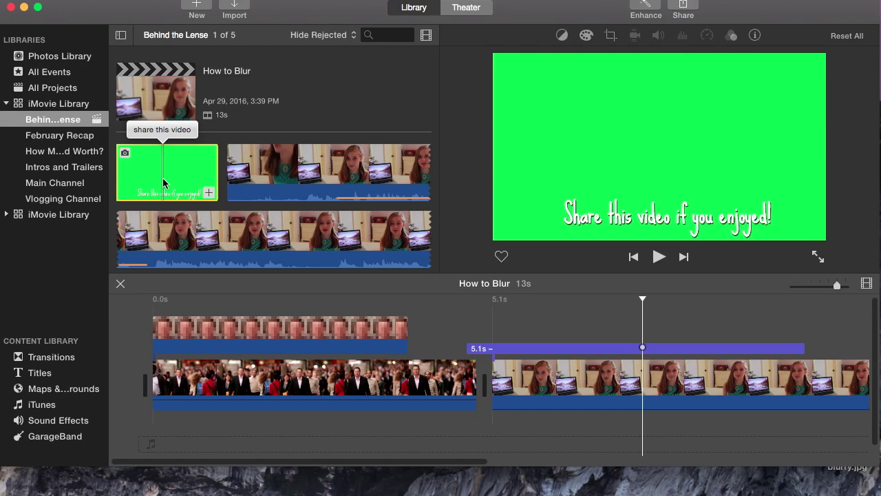
pyautogui.moveTo(163, 177); pyautogui.dragTo(522, 320)
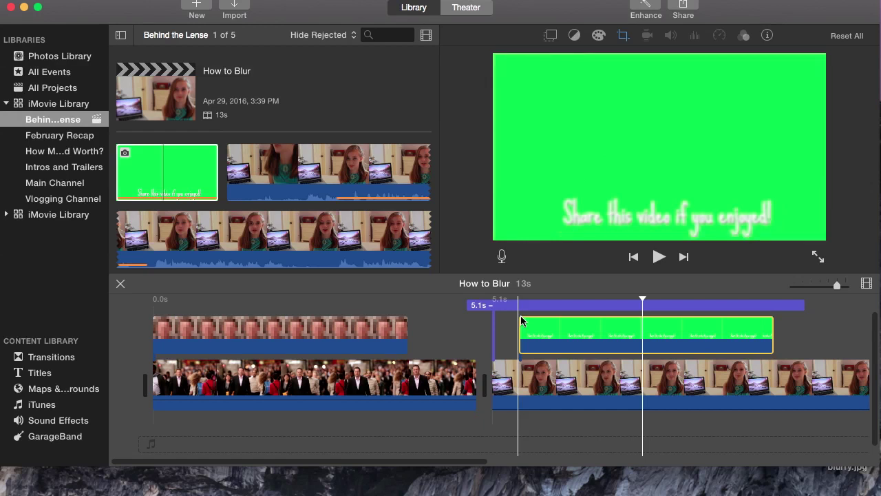
pyautogui.click(600, 333)
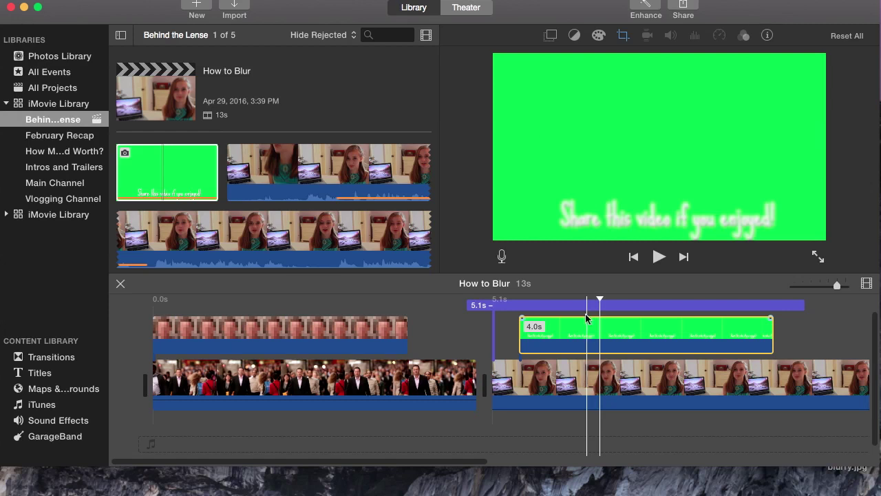
pyautogui.click(577, 306)
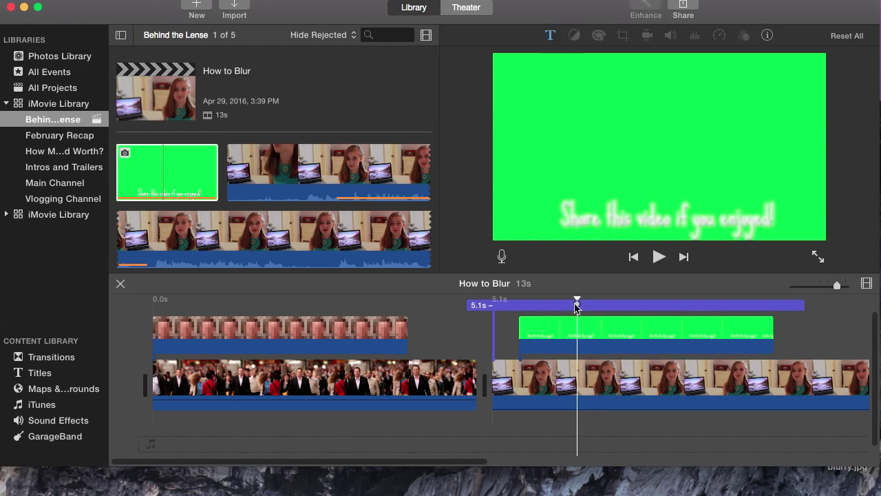